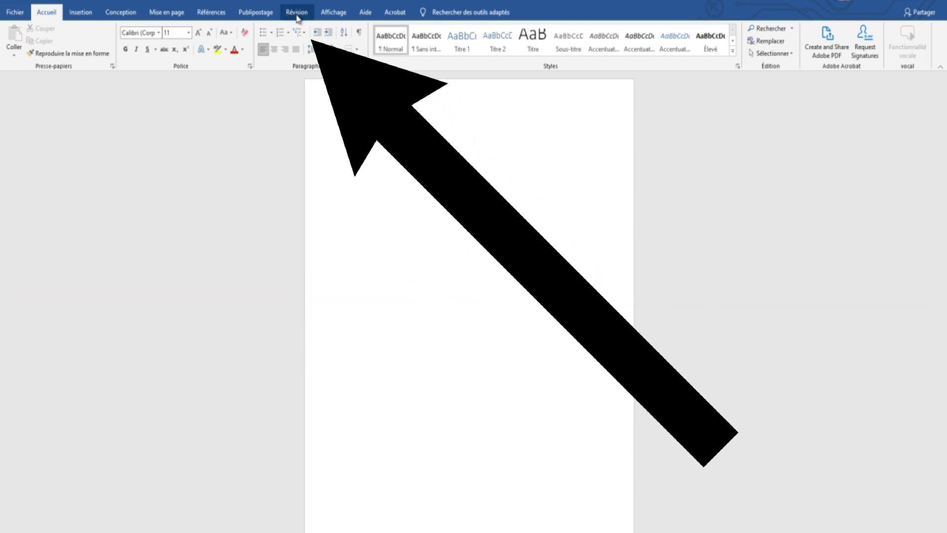
Step: Open the Restreindre la modification pane from the Révision tab
{"action": "left_click", "coordinate": [296, 6]}
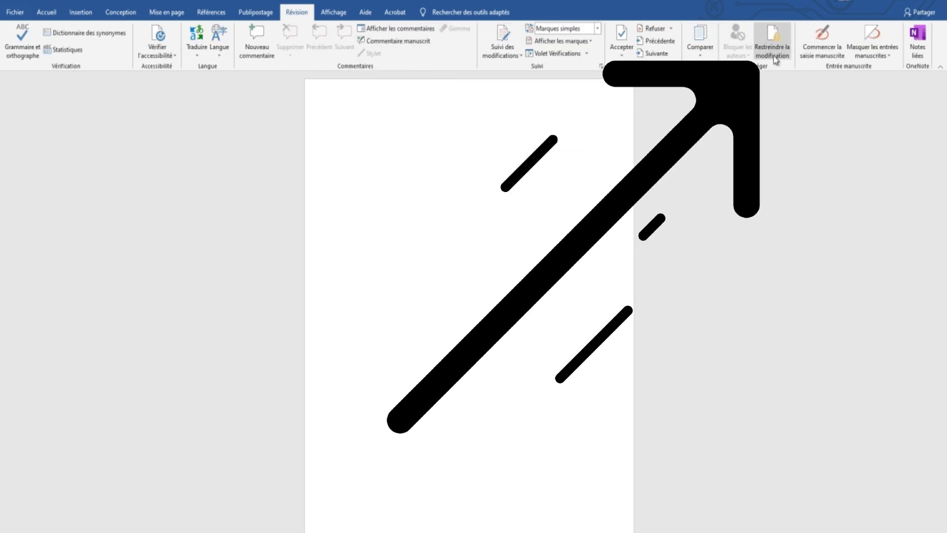
{"action": "left_click", "coordinate": [766, 55]}
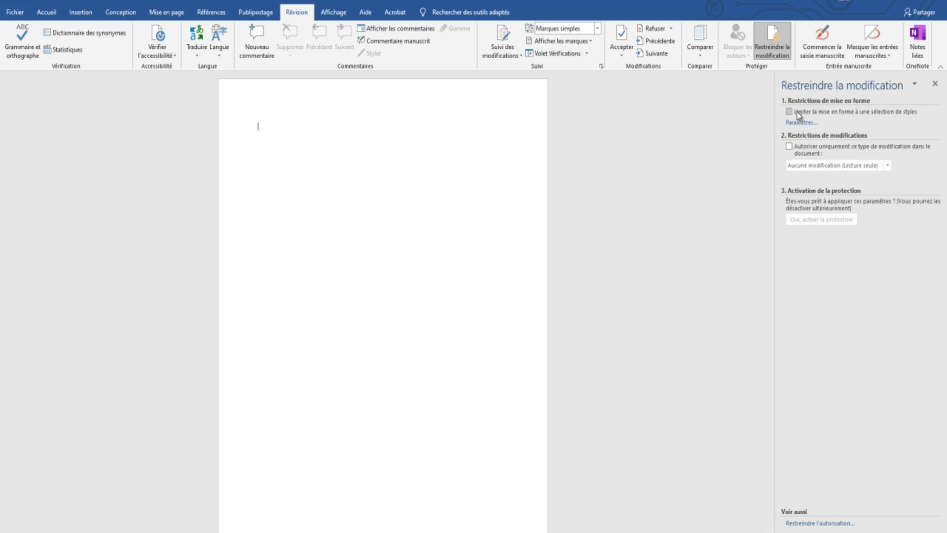
Step: Turn on the style-selection formatting limit and review the allowed styles list
{"action": "left_click", "coordinate": [798, 114]}
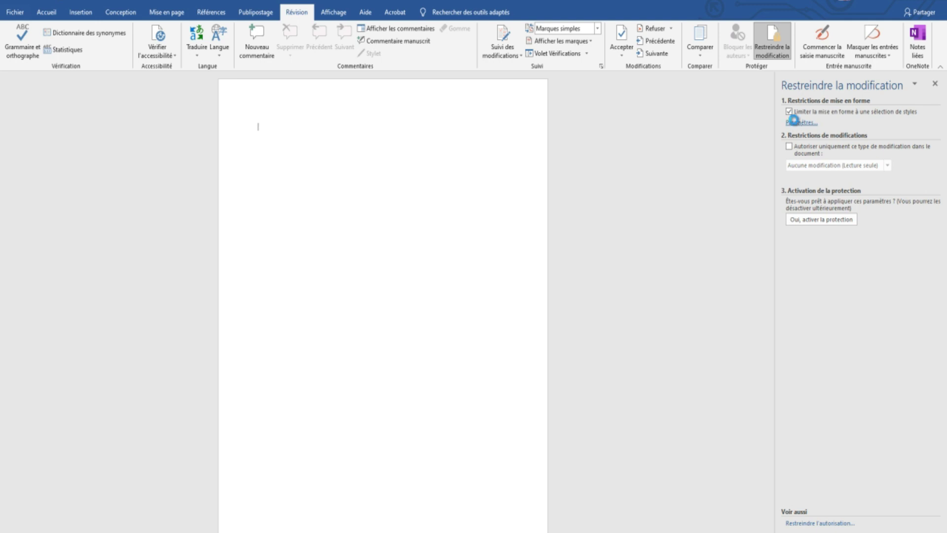
{"action": "left_click", "coordinate": [796, 123]}
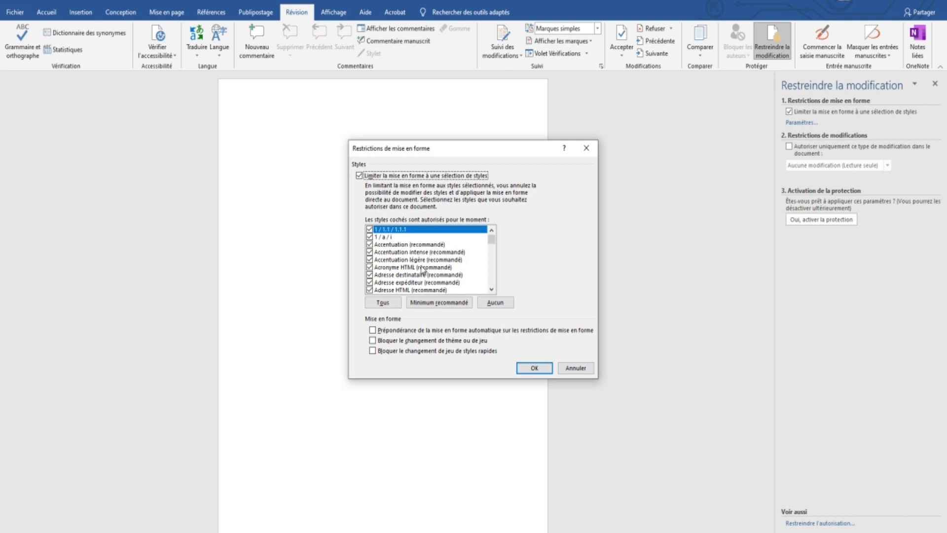
{"action": "left_click", "coordinate": [492, 251]}
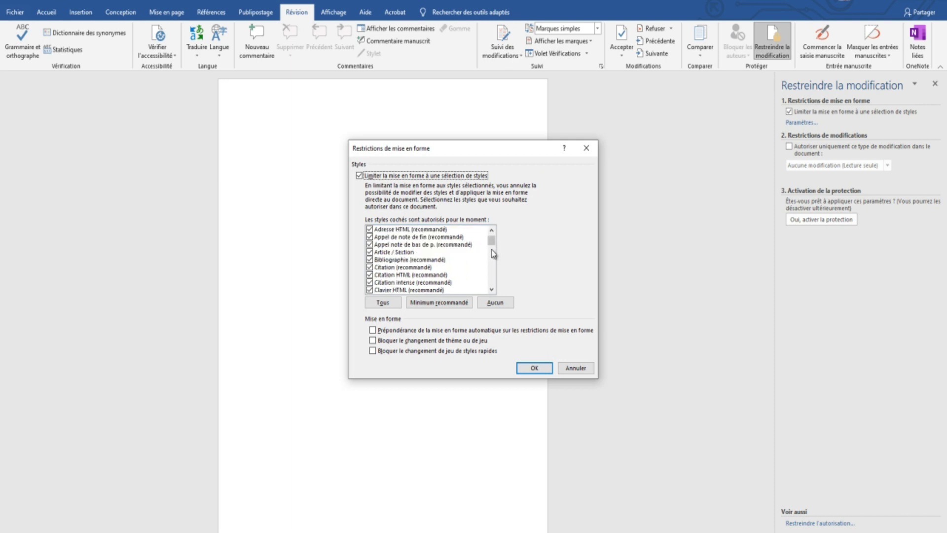
{"action": "scroll", "coordinate": [493, 253], "scroll_direction": "down", "scroll_amount": 5}
{"action": "scroll", "coordinate": [492, 266], "scroll_direction": "down", "scroll_amount": 5}
{"action": "scroll", "coordinate": [492, 285], "scroll_direction": "down", "scroll_amount": 3}
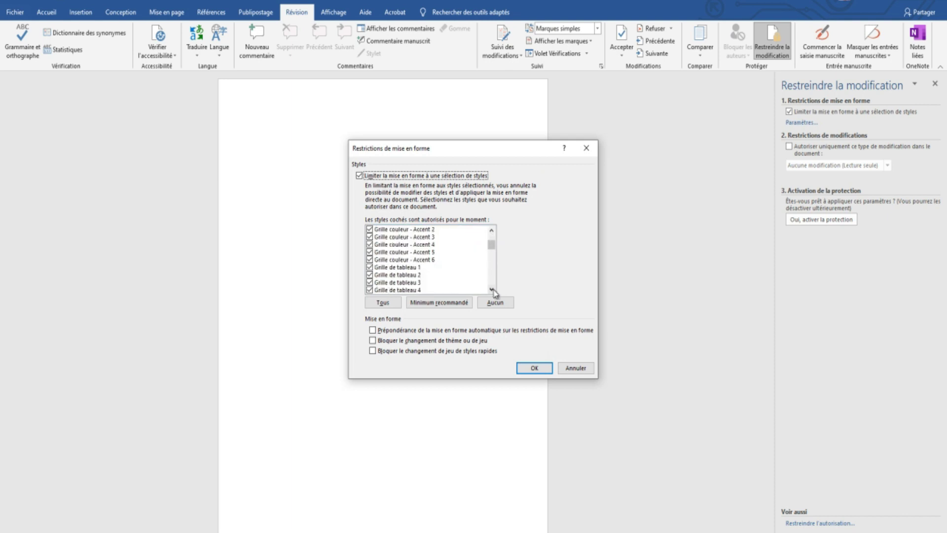
Step: Try Minimum recommandé and Aucun, restore the recommended minimum styles, then close the settings
{"action": "left_click", "coordinate": [451, 290]}
{"action": "left_click", "coordinate": [442, 304]}
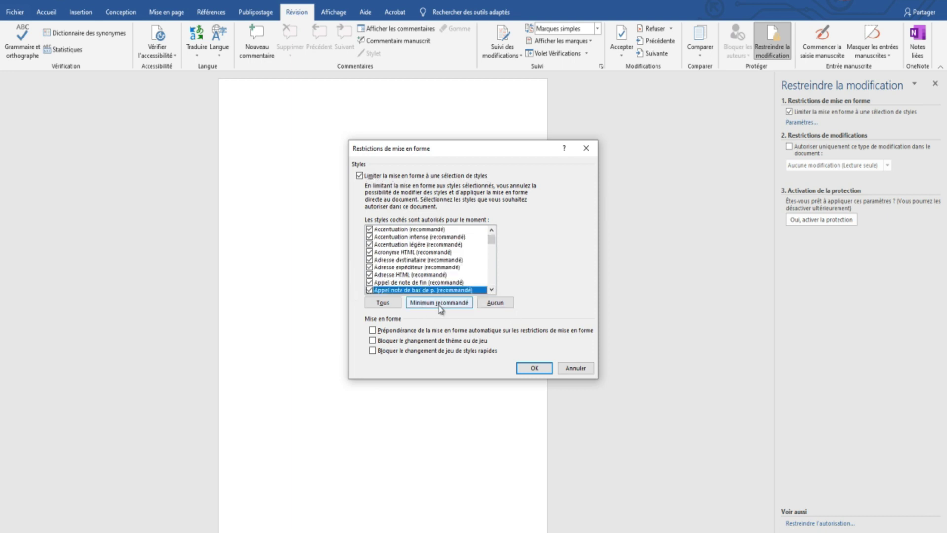
{"action": "left_click", "coordinate": [496, 303]}
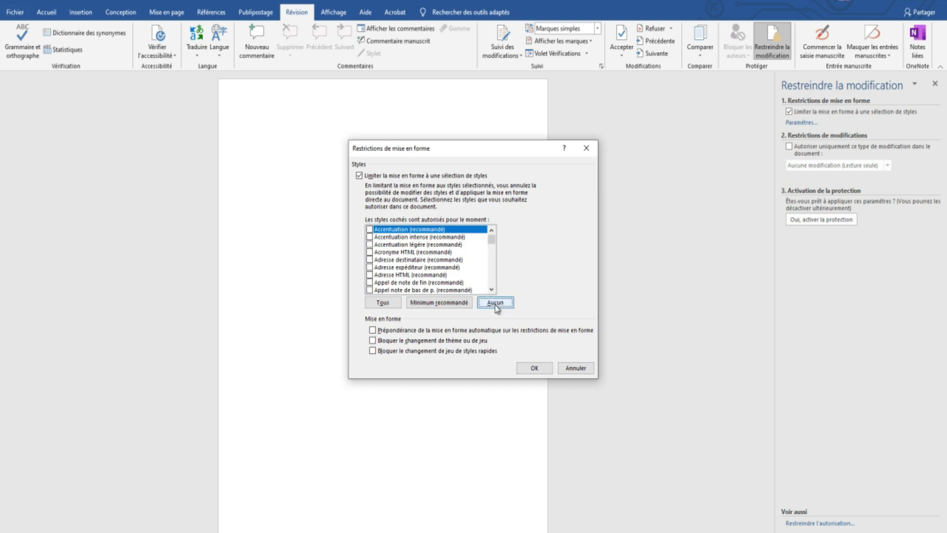
{"action": "left_click", "coordinate": [468, 302]}
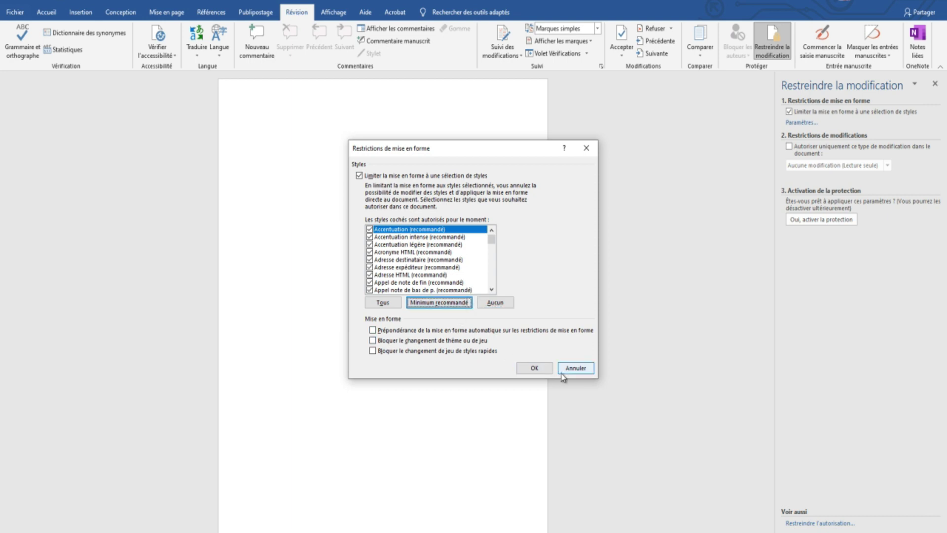
{"action": "left_click", "coordinate": [535, 368]}
{"action": "key", "text": "Return"}
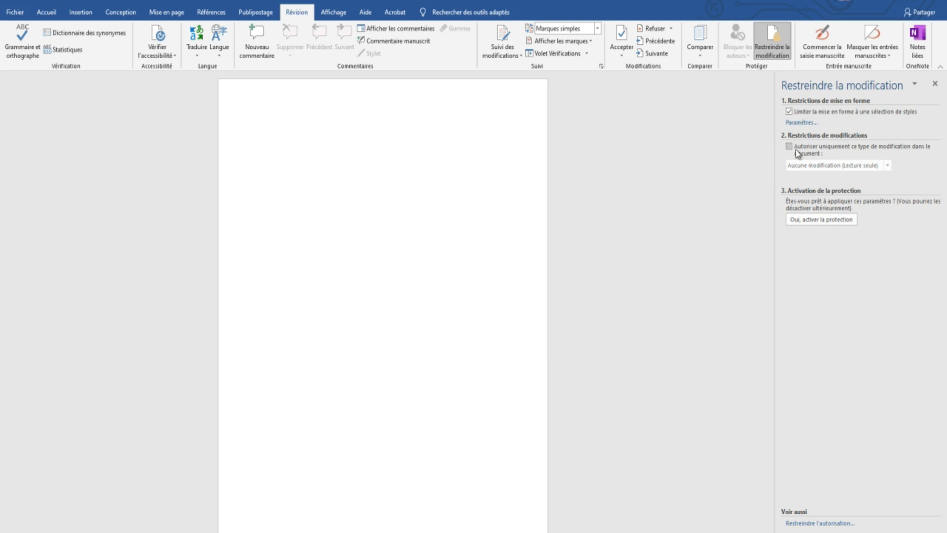
Step: Restrict editing to Aucune modification (Lecture seule) with a Tout le monde exception
{"action": "left_click", "coordinate": [797, 151]}
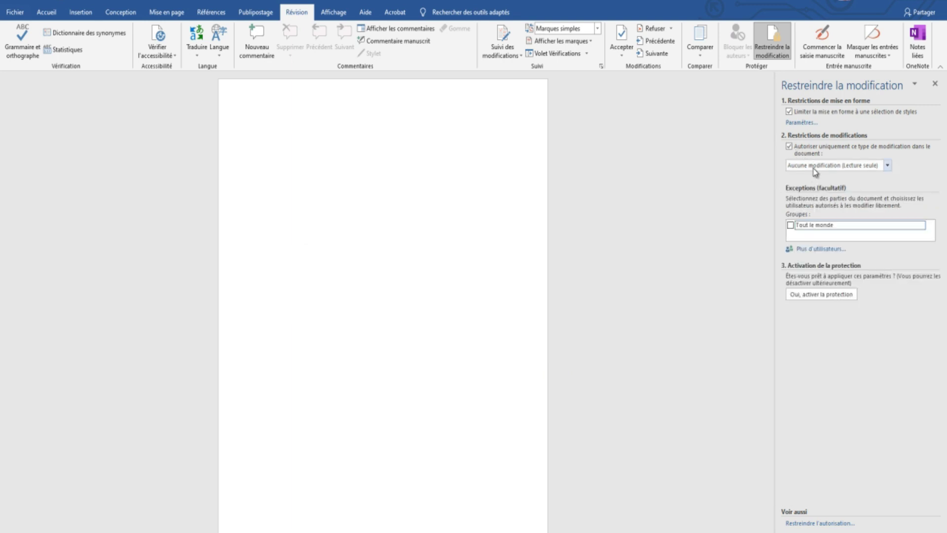
{"action": "left_click", "coordinate": [807, 165]}
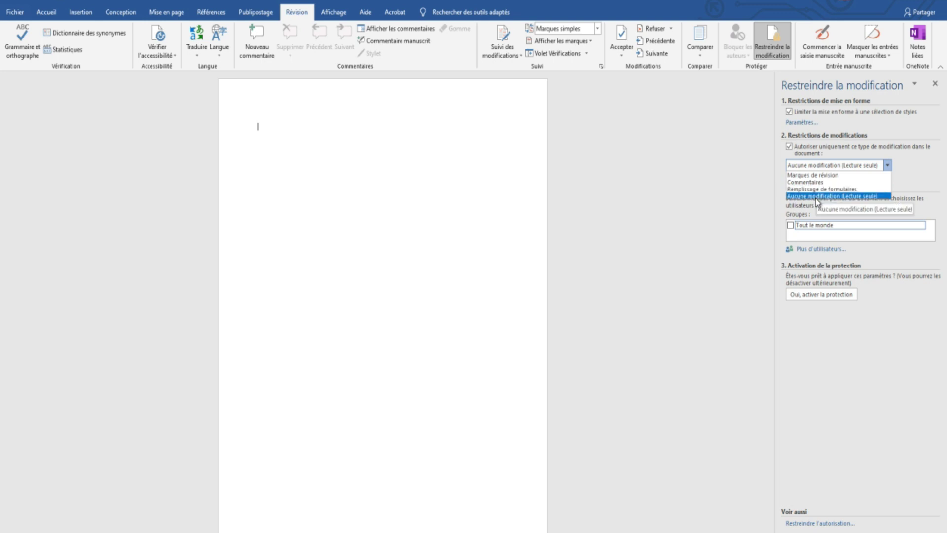
{"action": "left_click", "coordinate": [817, 196]}
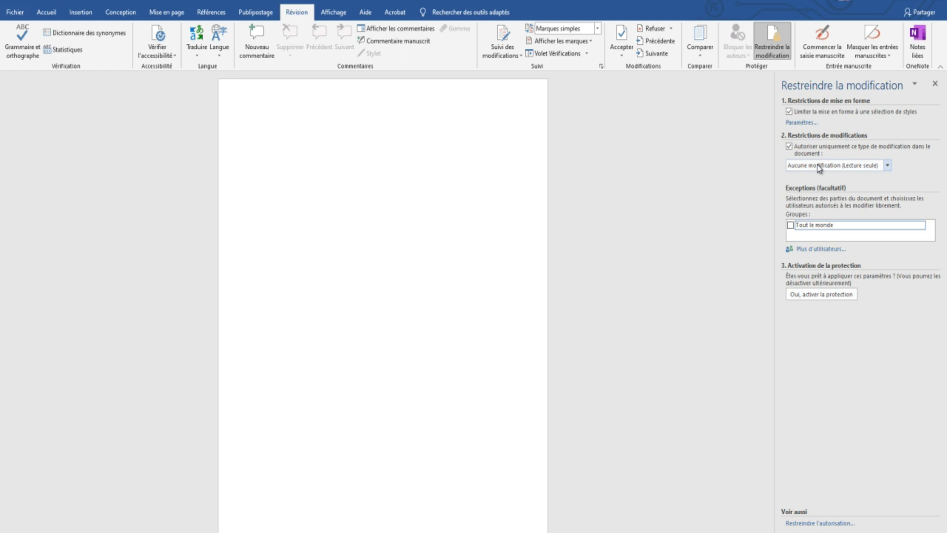
{"action": "left_click", "coordinate": [791, 226]}
{"action": "left_click", "coordinate": [791, 226]}
{"action": "left_click", "coordinate": [791, 226]}
{"action": "left_click", "coordinate": [799, 250]}
{"action": "type", "text": "hg"}
{"action": "key", "text": "BackSpace"}
{"action": "key", "text": "BackSpace"}
{"action": "type", "text": "rtt"}
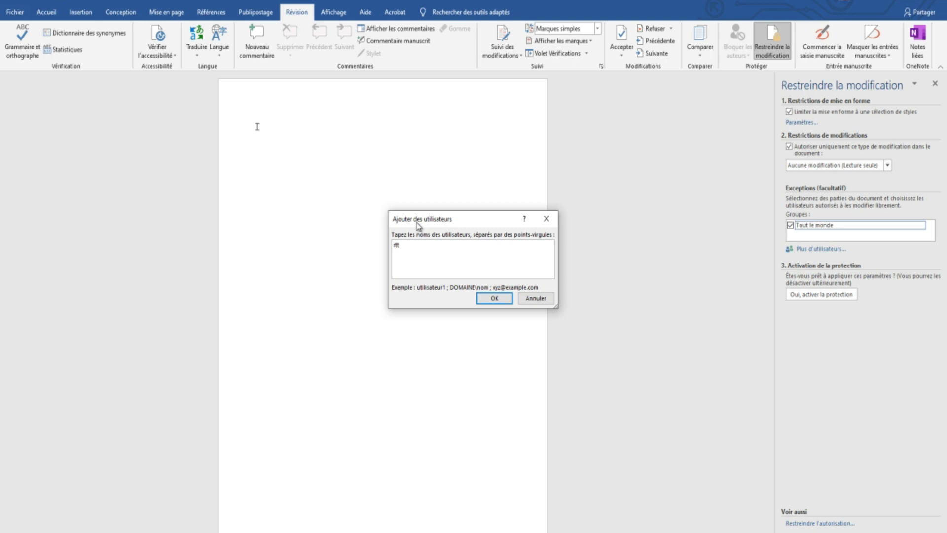
{"action": "right_click", "coordinate": [399, 247]}
{"action": "left_click", "coordinate": [410, 297]}
{"action": "left_click", "coordinate": [527, 297]}
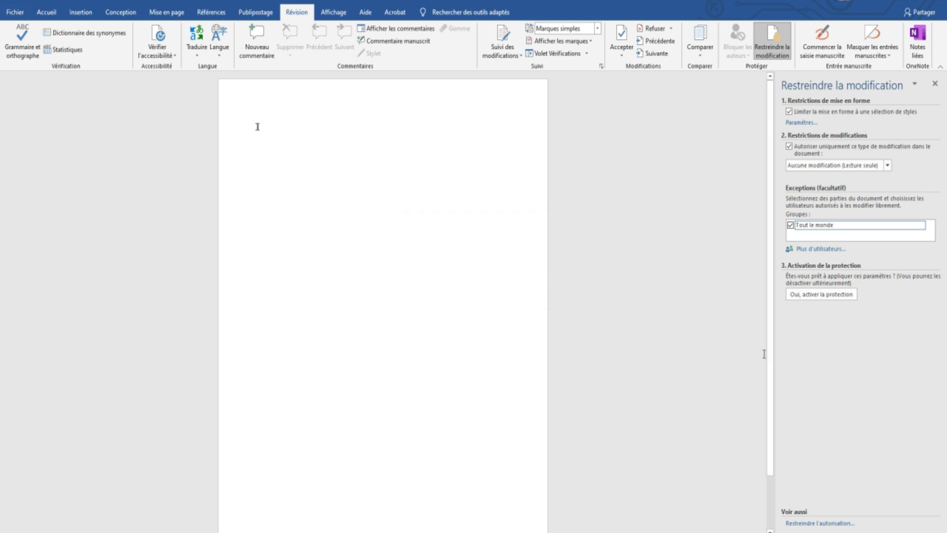
Step: Begin enforcing protection, trying Authentification utilisateur before settling on Mot de passe
{"action": "left_click", "coordinate": [813, 293]}
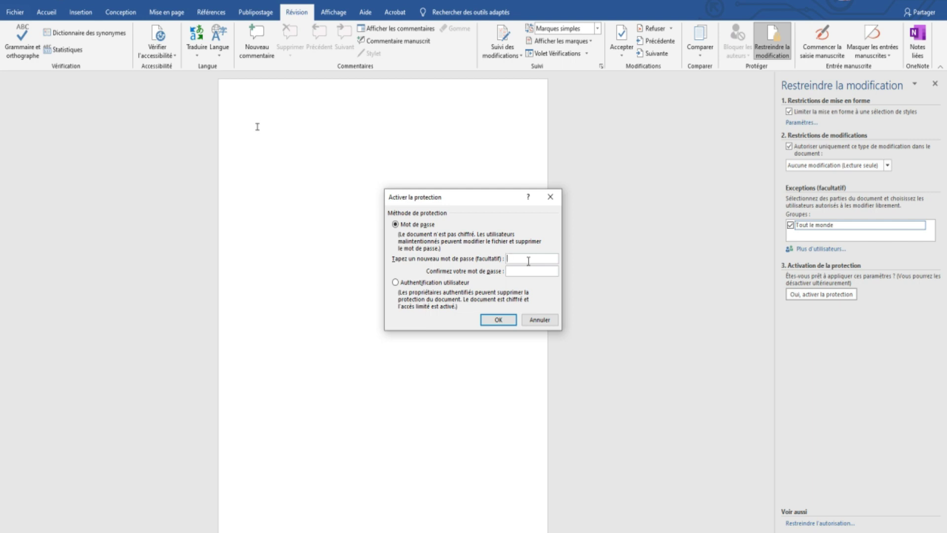
{"action": "left_click", "coordinate": [450, 284]}
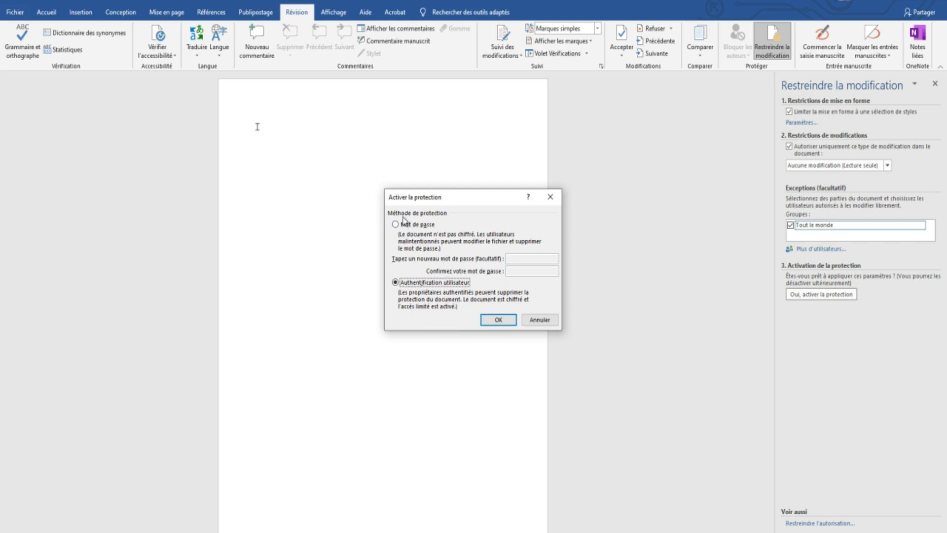
{"action": "left_click", "coordinate": [406, 225]}
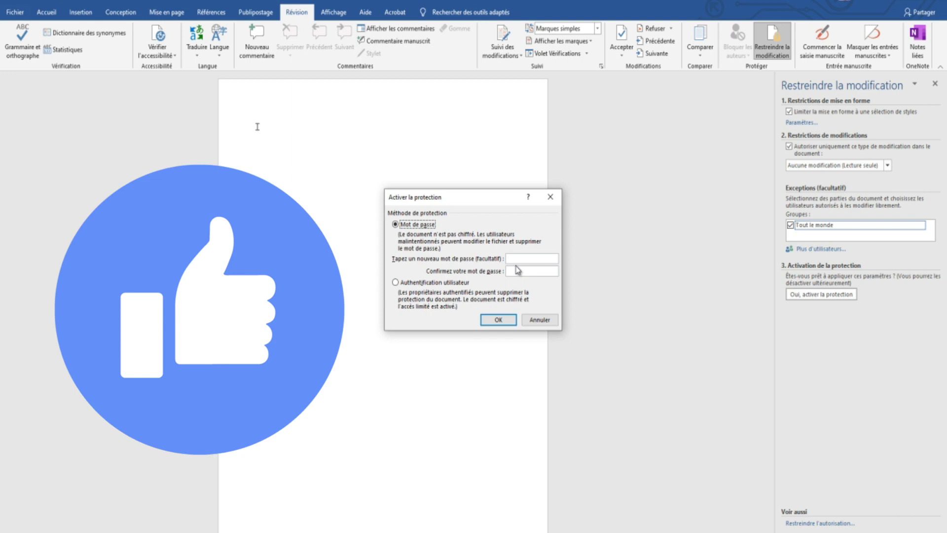
Step: Cancel the Activer la protection dialog, leaving the document unprotected
{"action": "left_click", "coordinate": [552, 320]}
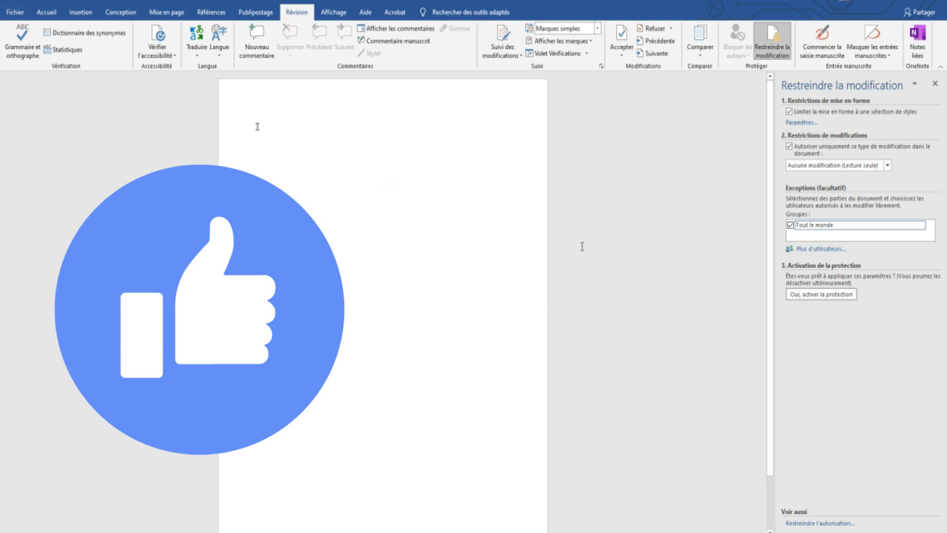